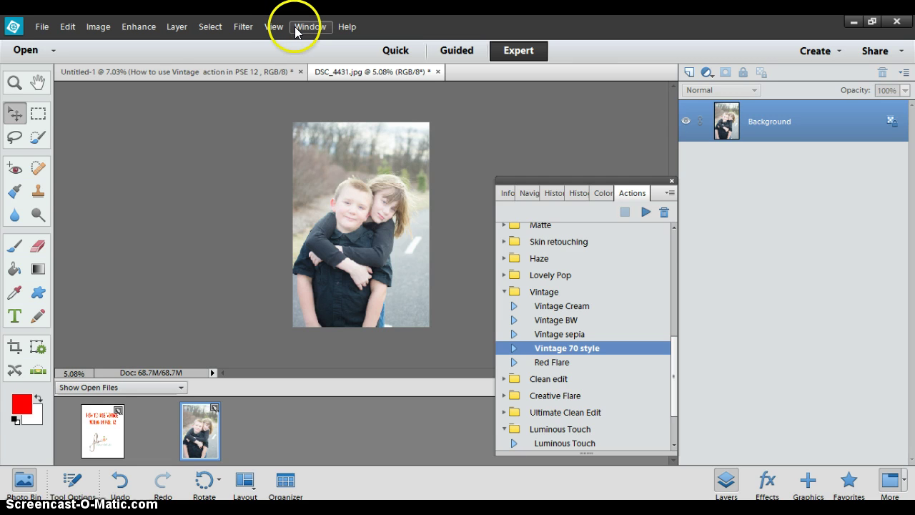
Run the Vintage sepia action from the Vintage set on the DSC_4431.jpg photo
left_click(307, 27)
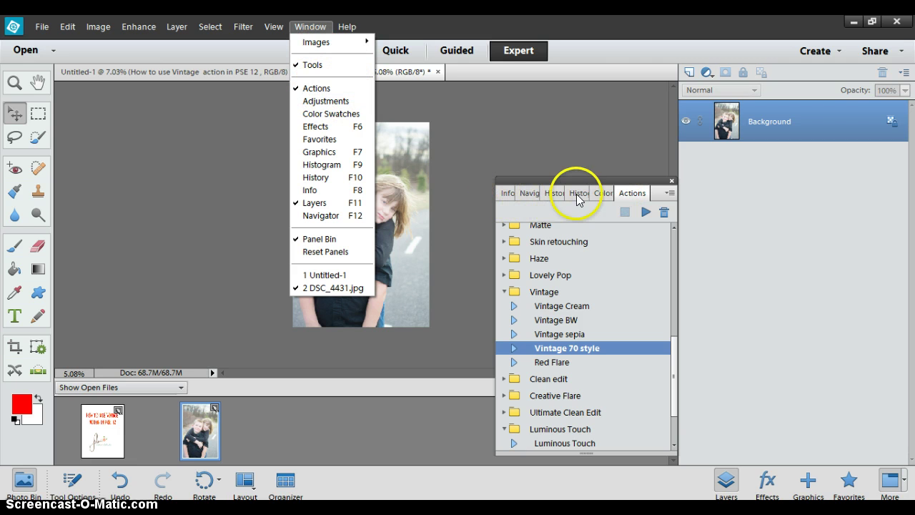
left_click(633, 194)
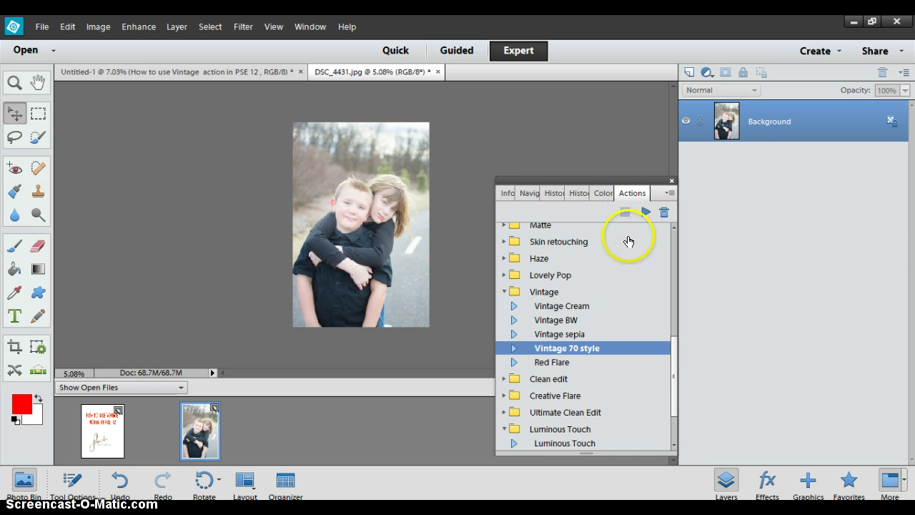
left_click(542, 309)
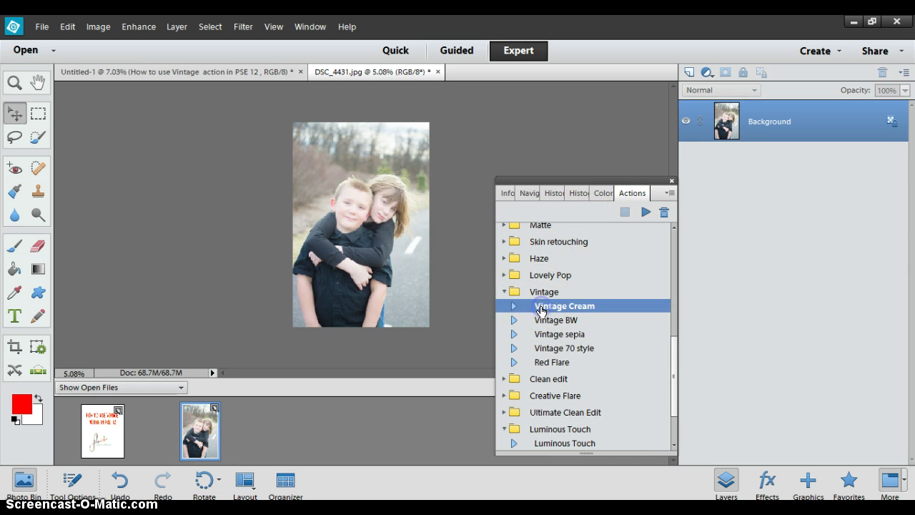
left_click(565, 334)
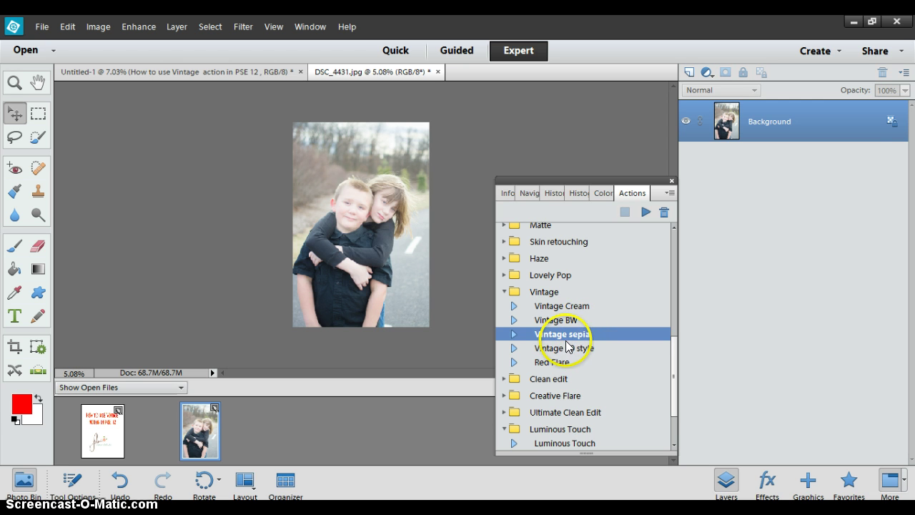
left_click(643, 213)
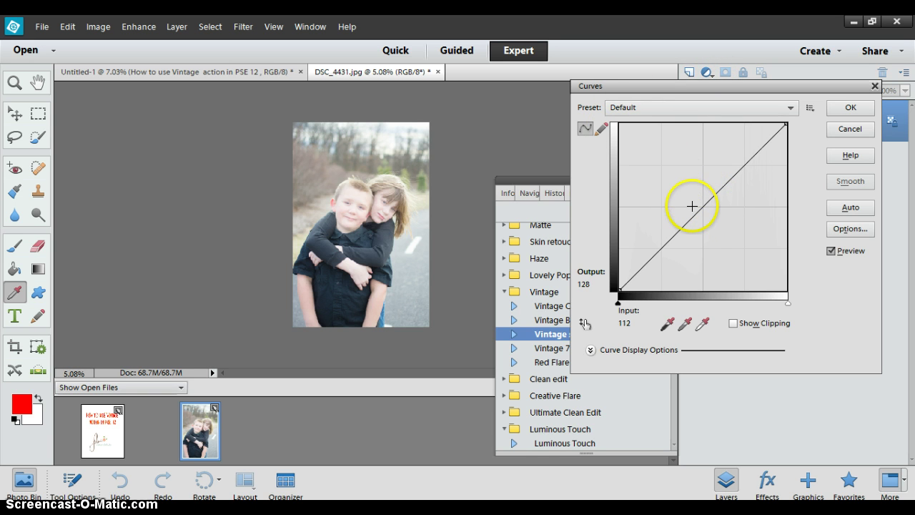
Lighten the midtones in the action's Curves adjustment with input 109 and output 129, and apply it
left_click_drag(692, 206, 691, 205)
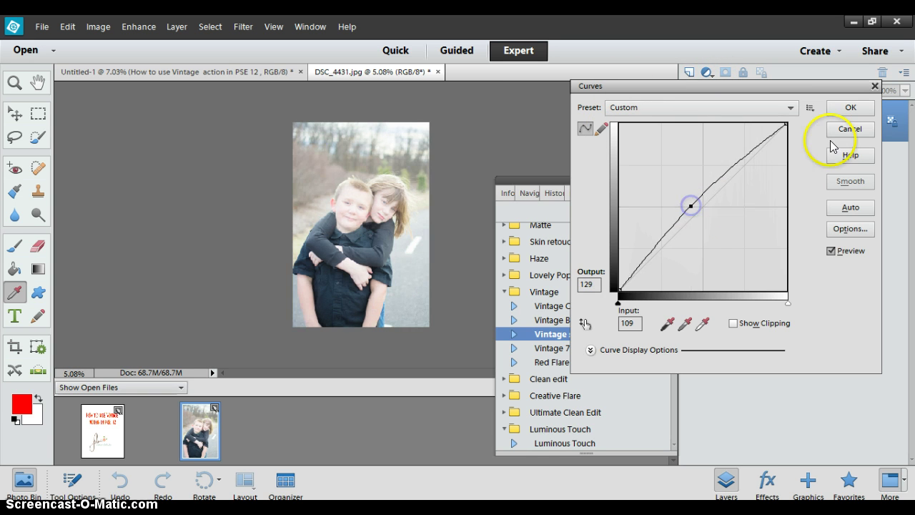
left_click(858, 109)
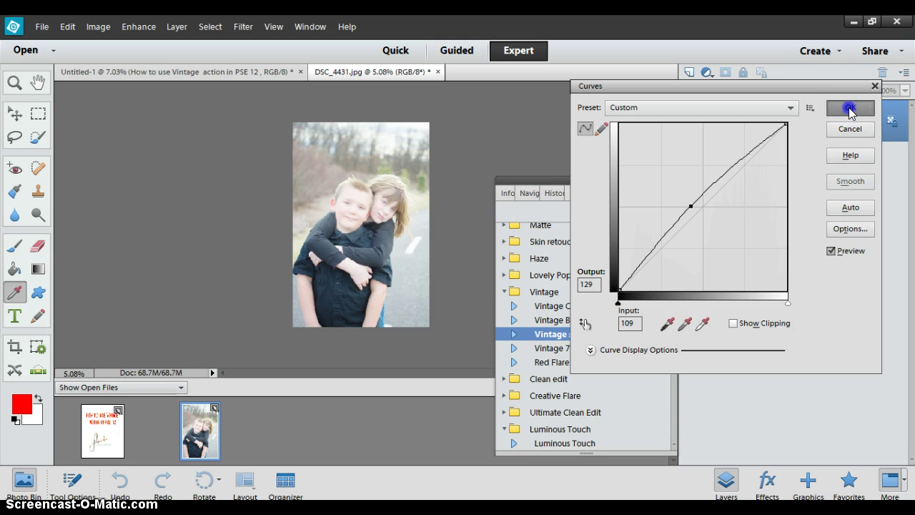
left_click(848, 107)
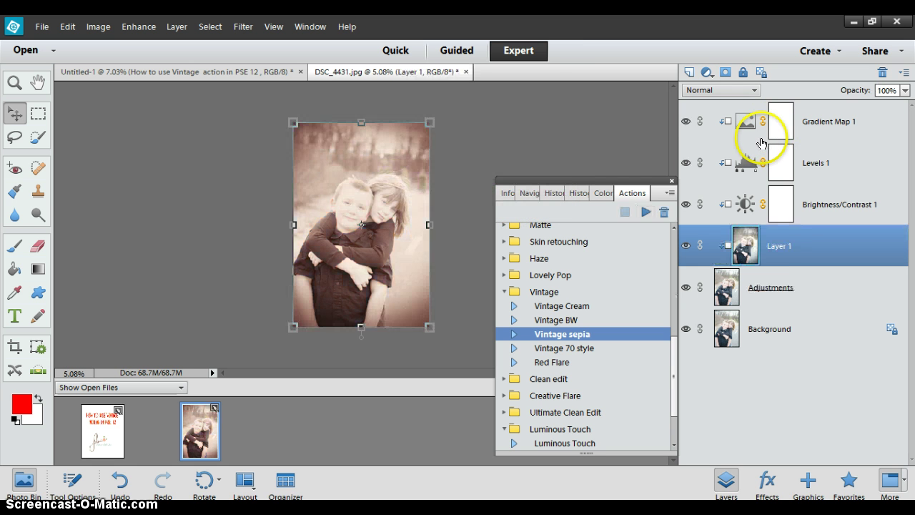
Examine the children's faces in the sepia photo up close and close the Actions panel
scroll(351, 209, "up", 3)
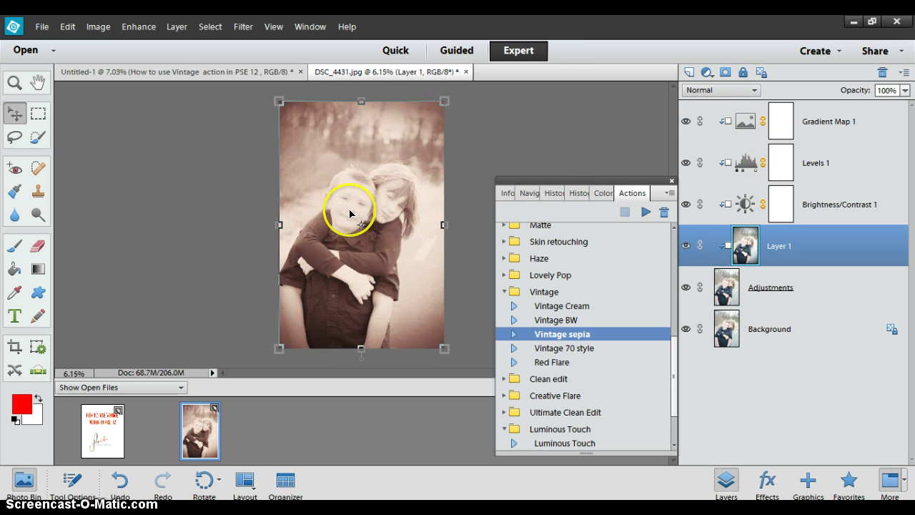
scroll(424, 204, "up", 1)
scroll(365, 261, "down", 2)
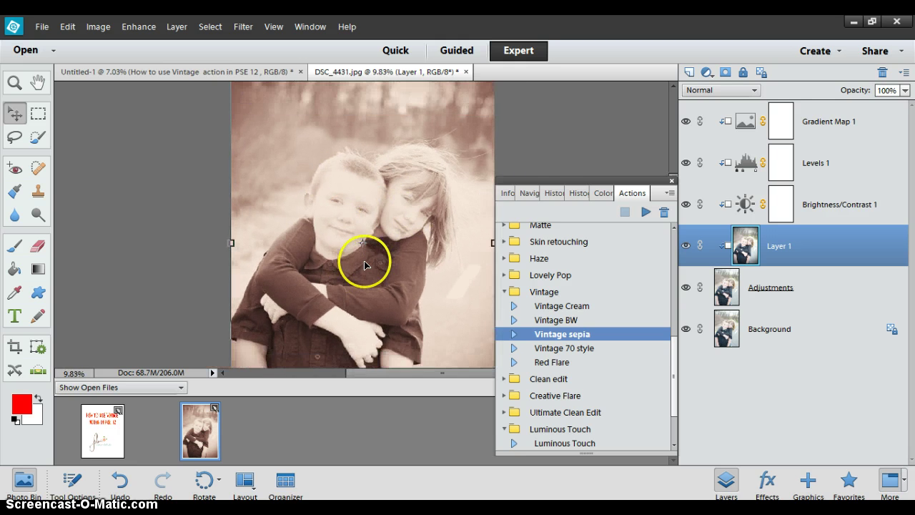
scroll(265, 157, "up", 4)
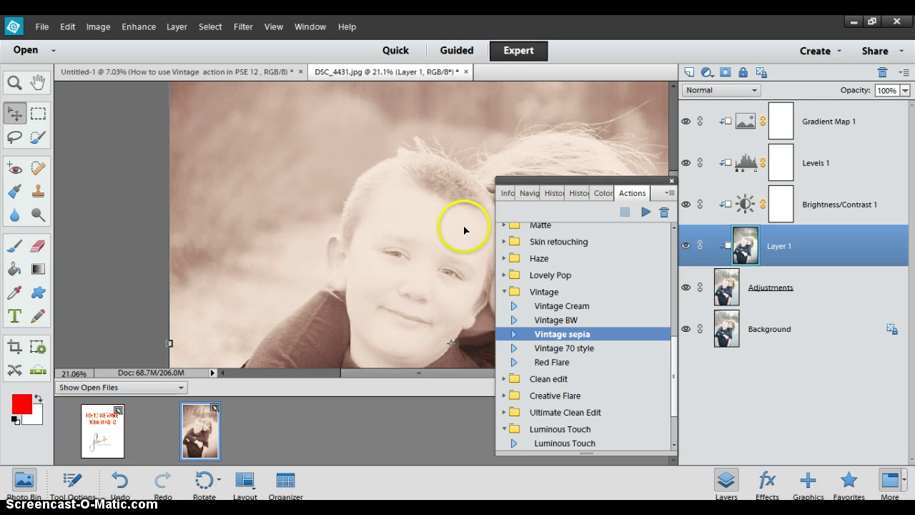
scroll(447, 248, "down", 3)
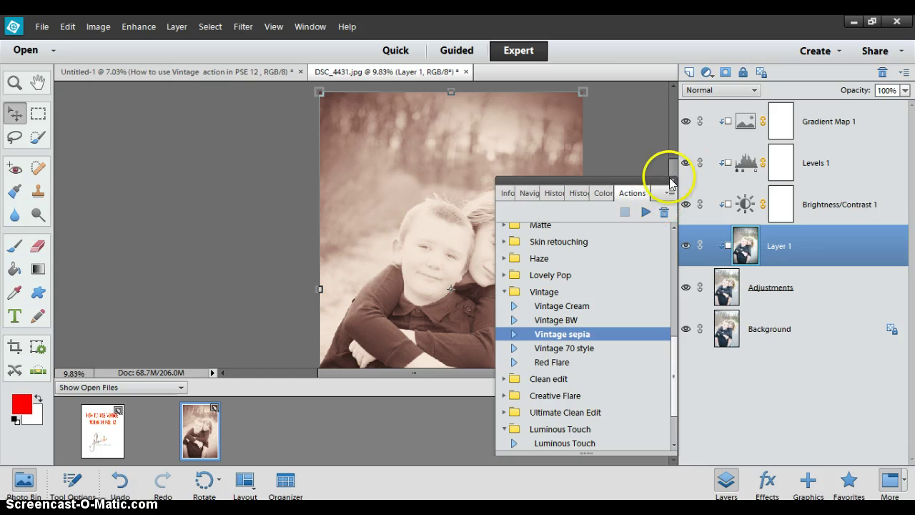
left_click(670, 183)
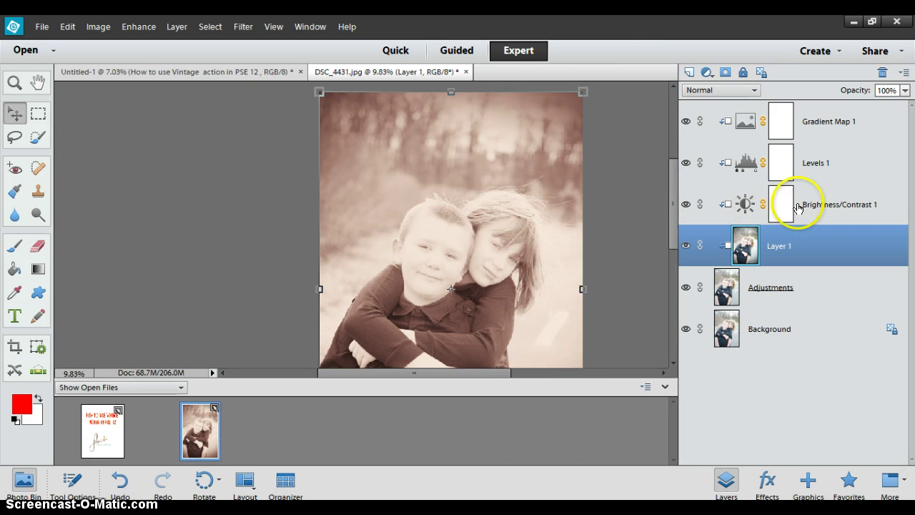
key("ctrl+0")
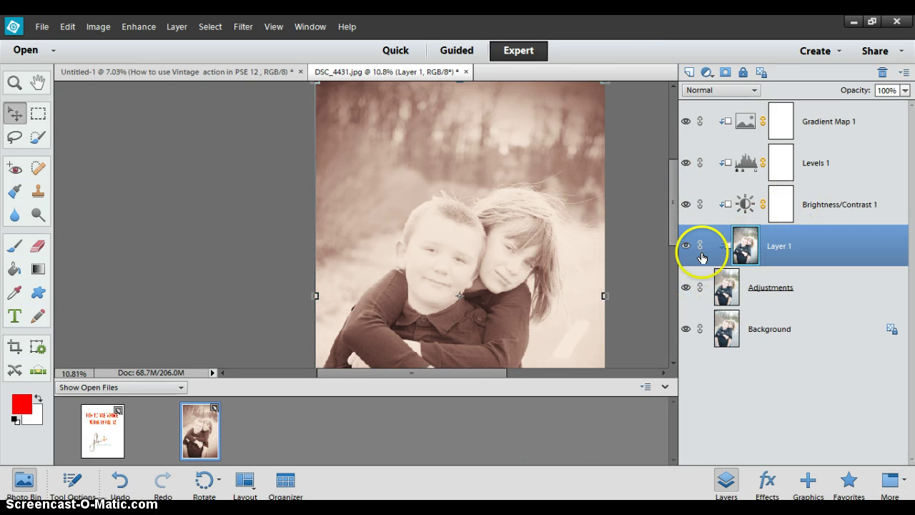
Compare the photo with the Gradient Map 1 layer hidden and shown
left_click(685, 122)
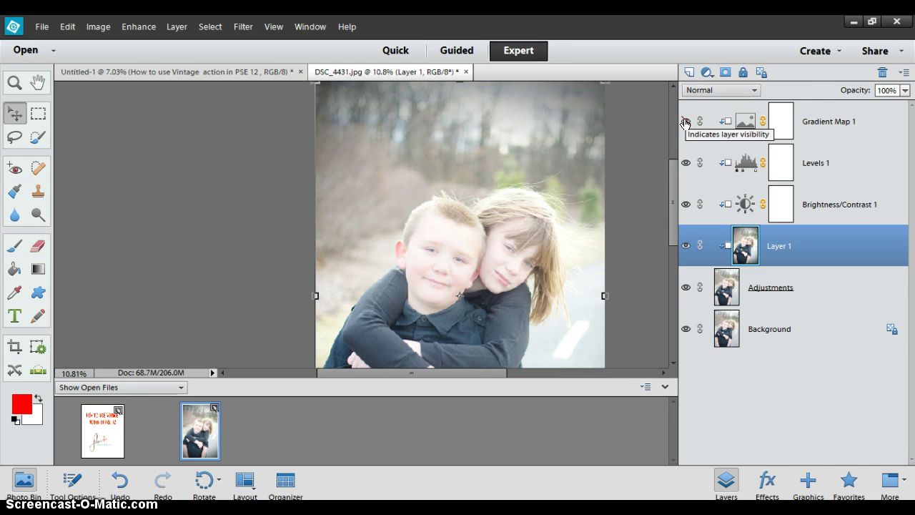
left_click(686, 121)
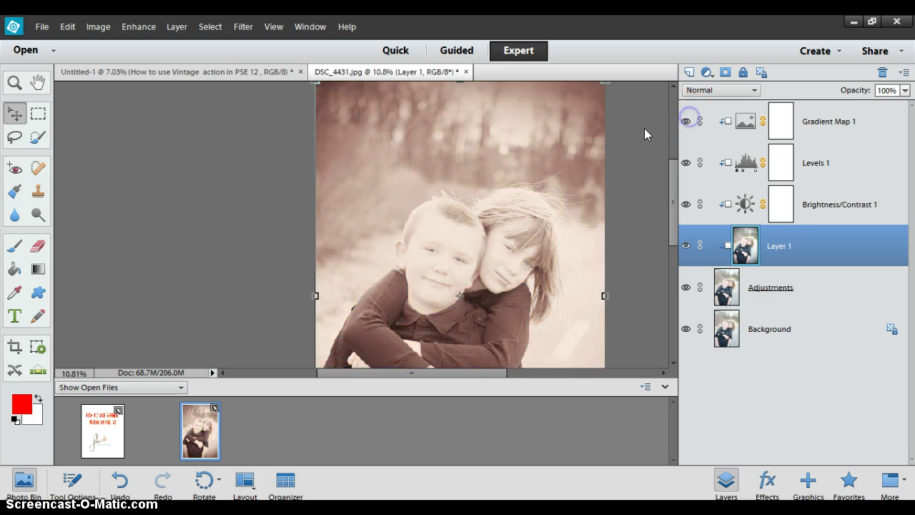
scroll(565, 212, "down", 1)
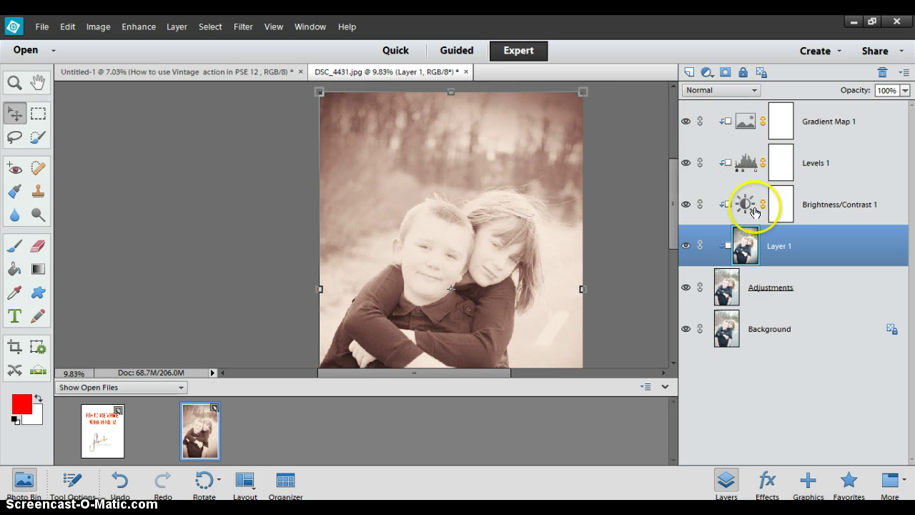
Darken the photo by setting the midtone input of the Levels 1 adjustment layer to 0.52
double_click(743, 167)
left_click_drag(556, 148, 581, 148)
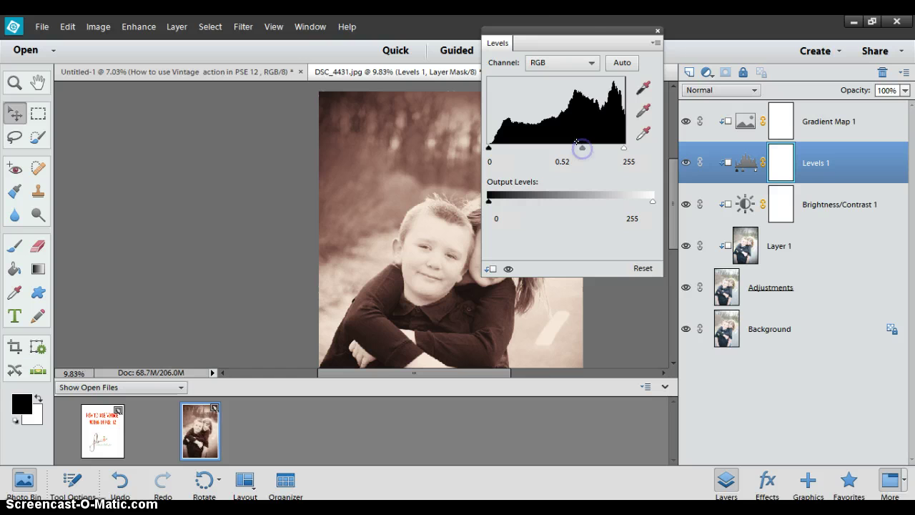
left_click_drag(656, 27, 731, 17)
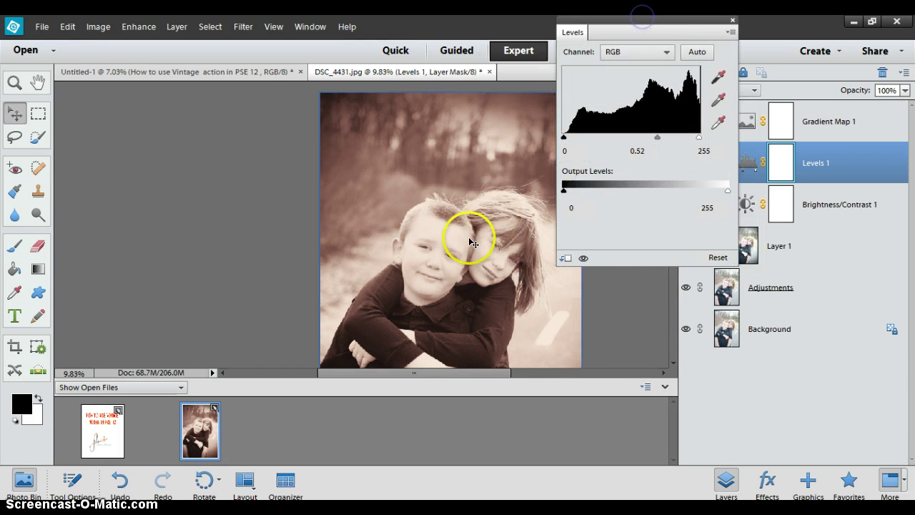
scroll(453, 241, "down", 2)
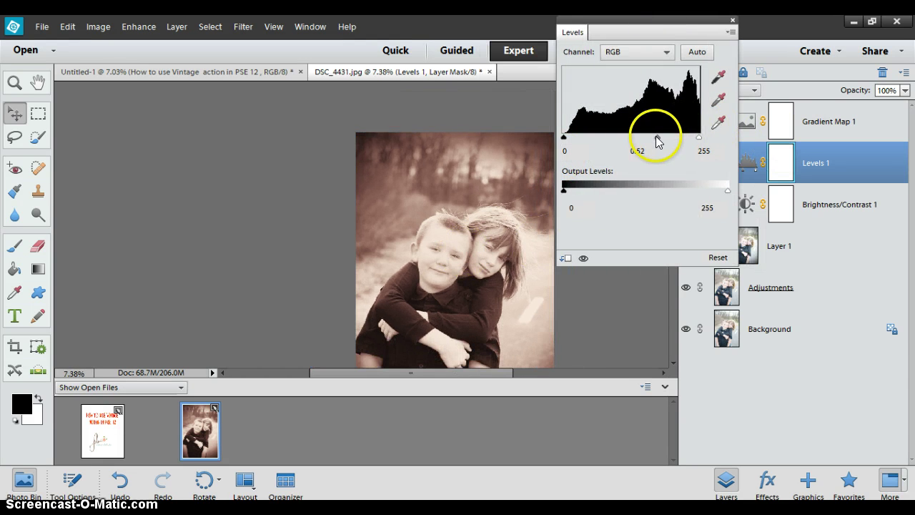
left_click(732, 20)
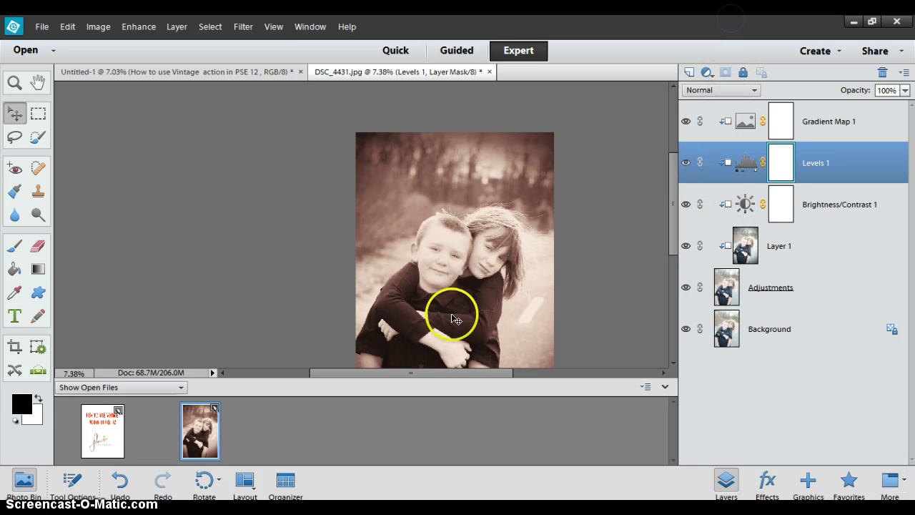
scroll(472, 315, "down", 1)
scroll(401, 257, "up", 1)
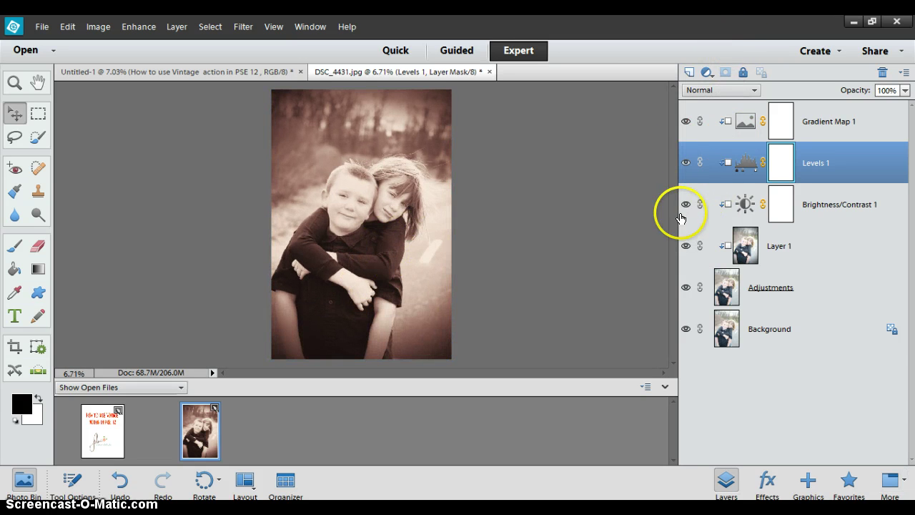
Set the contrast of the Brightness/Contrast 1 adjustment layer to -47
double_click(736, 206)
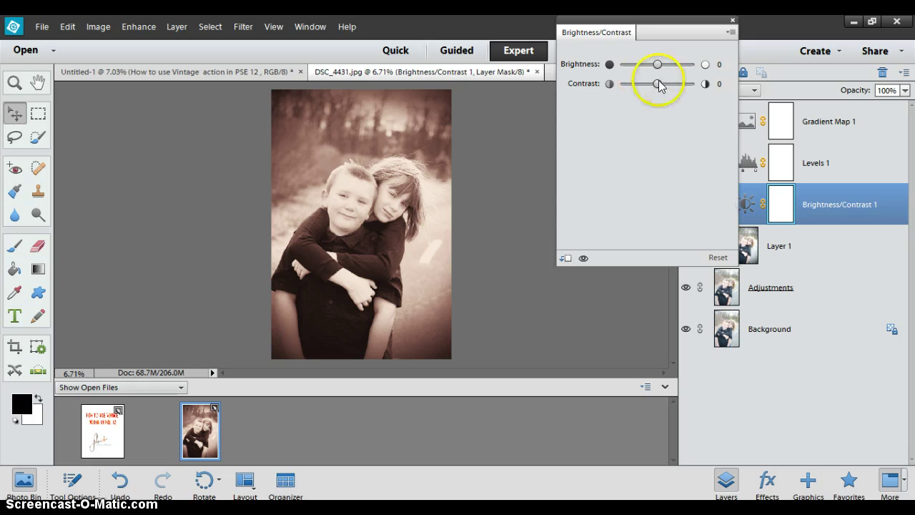
left_click_drag(655, 84, 636, 88)
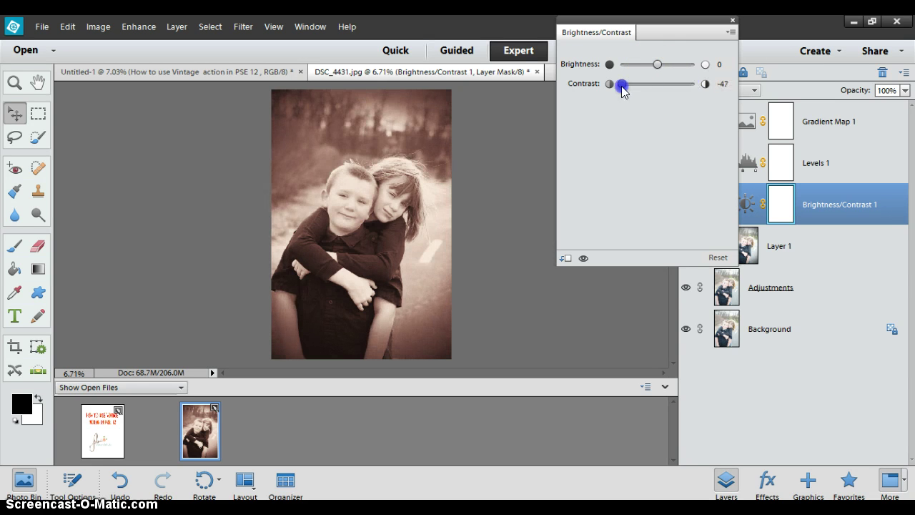
left_click(732, 22)
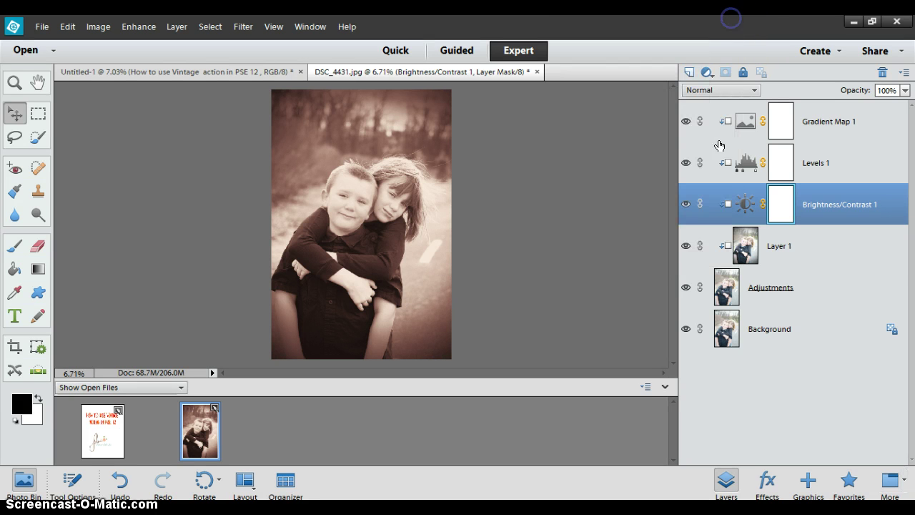
Compare the photo with Layer 1 hidden and with the Adjustments layer hidden, leaving both layers shown
left_click(686, 247)
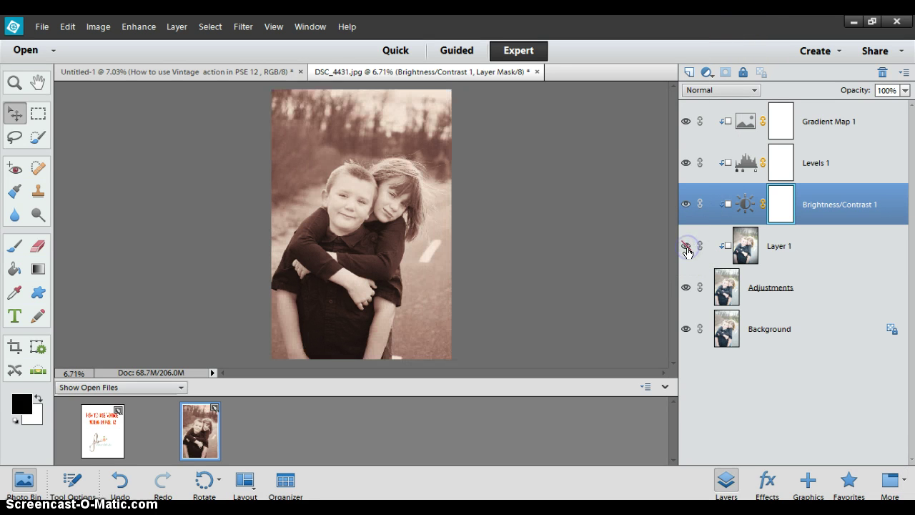
left_click(687, 287)
left_click(686, 287)
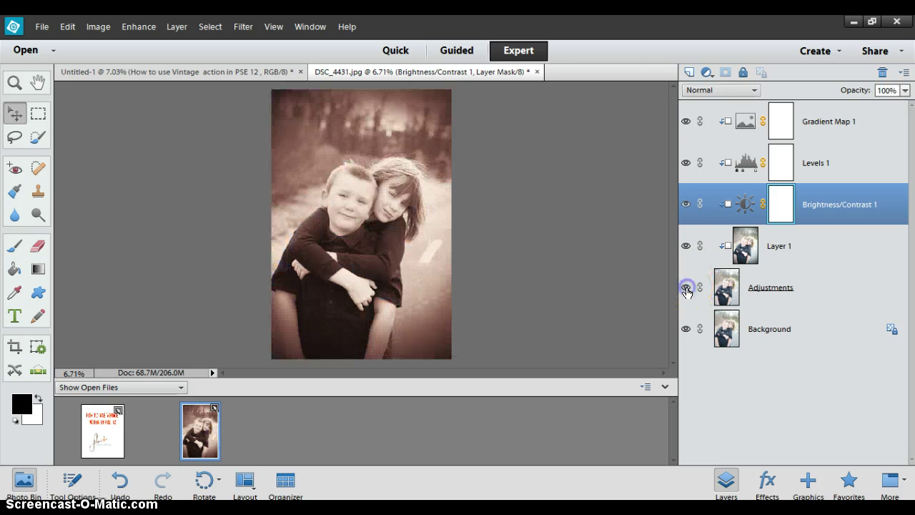
left_click(684, 289)
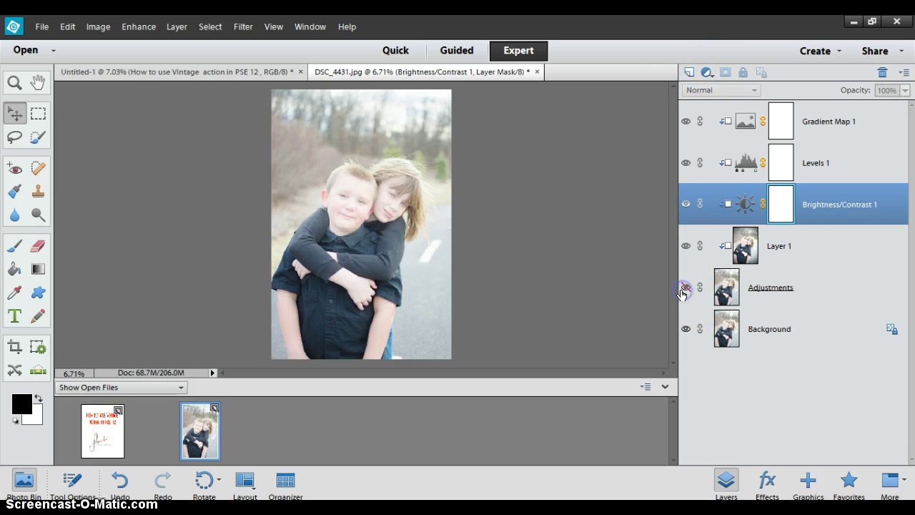
left_click(685, 289)
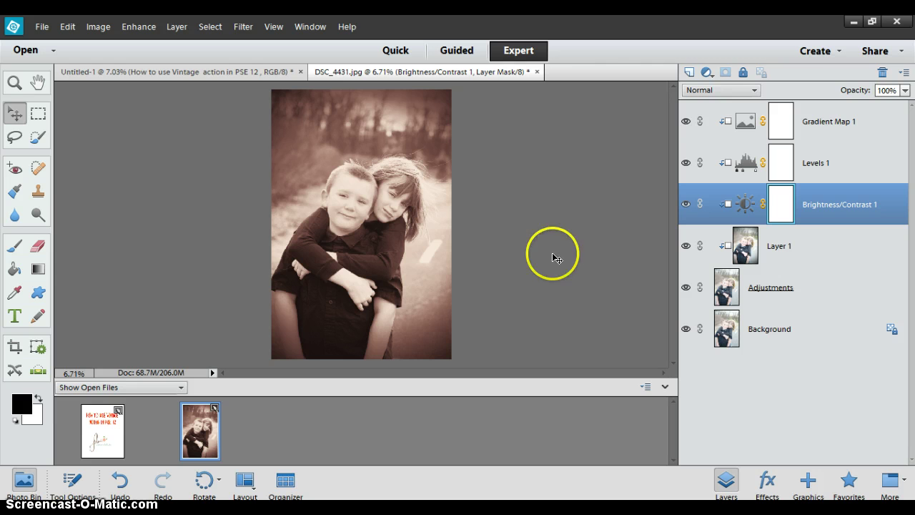
Undo the layer adjustments and the whole Vintage sepia action, back to the original Background layer
left_click(781, 122)
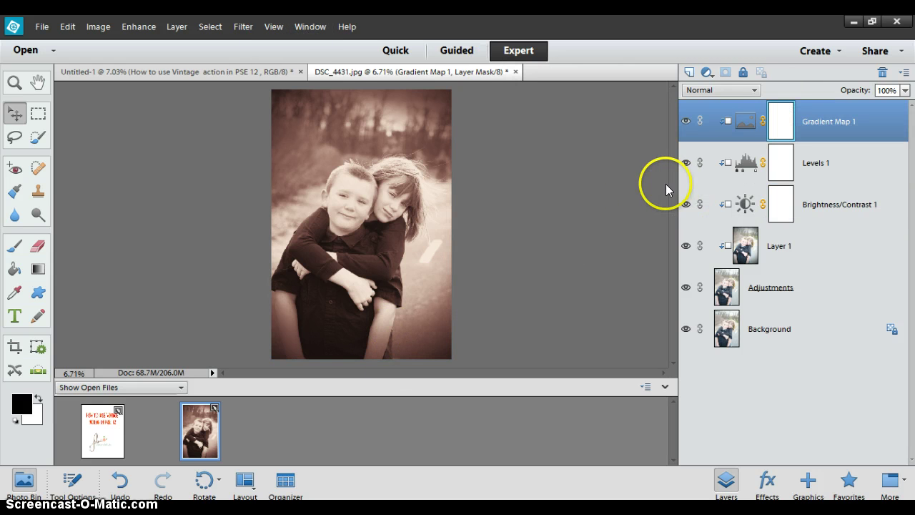
key("ctrl+z")
key("ctrl+z")
key("ctrl+z")
key("ctrl+z")
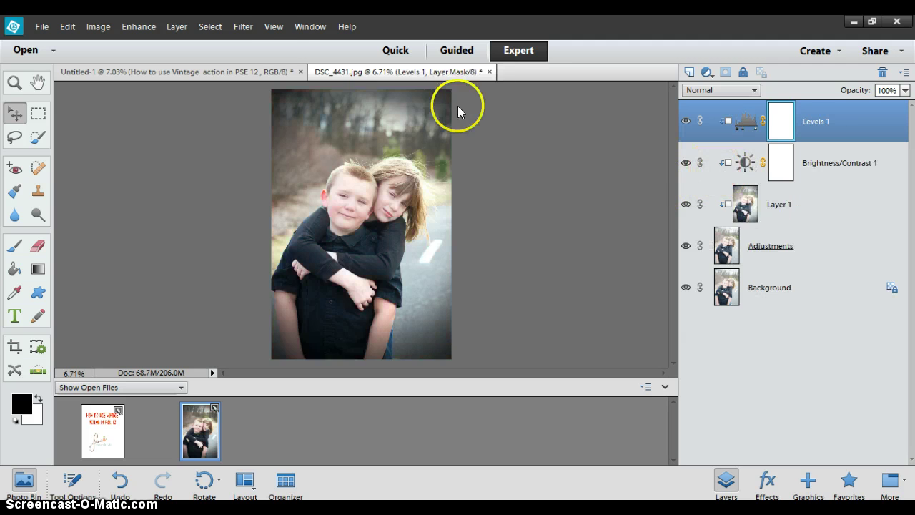
key("ctrl+z")
Run the Vintage 70 style action on the original photo, accepting its Curves adjustment with the Default preset
left_click(243, 27)
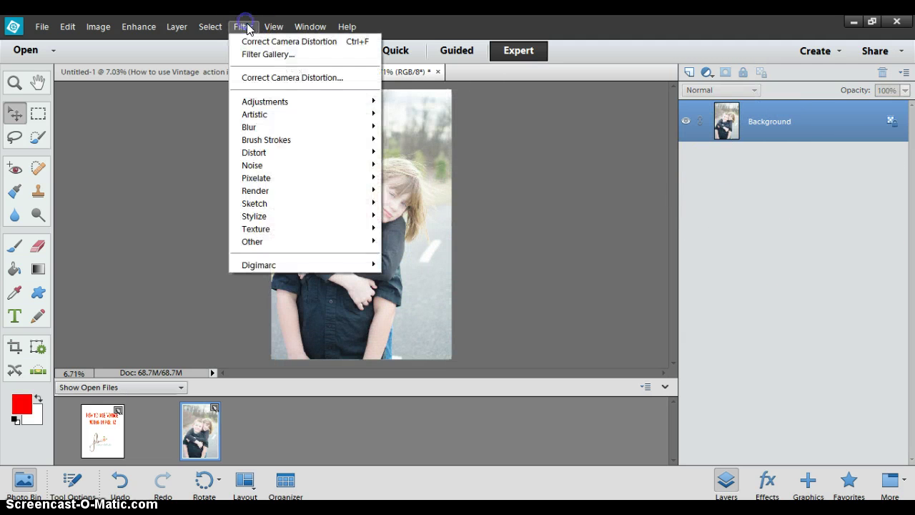
left_click(243, 26)
left_click(274, 27)
mouse_move(309, 27)
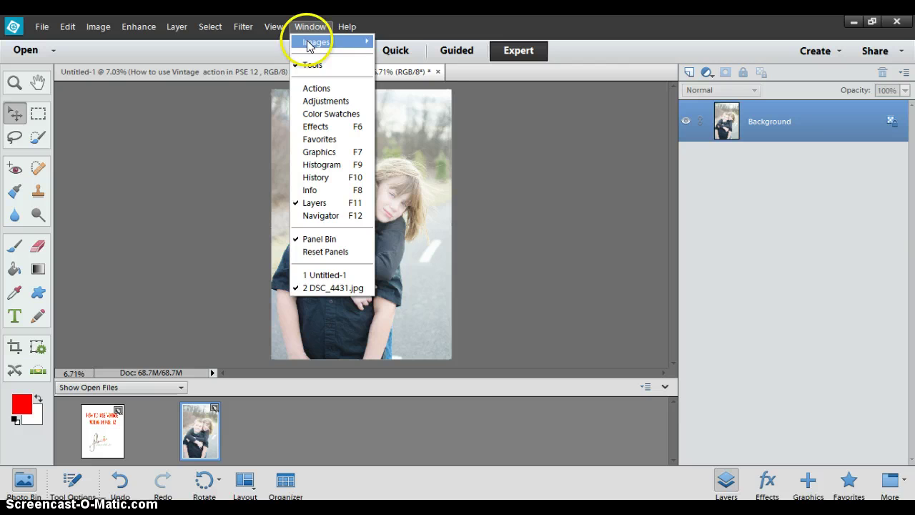
left_click(330, 89)
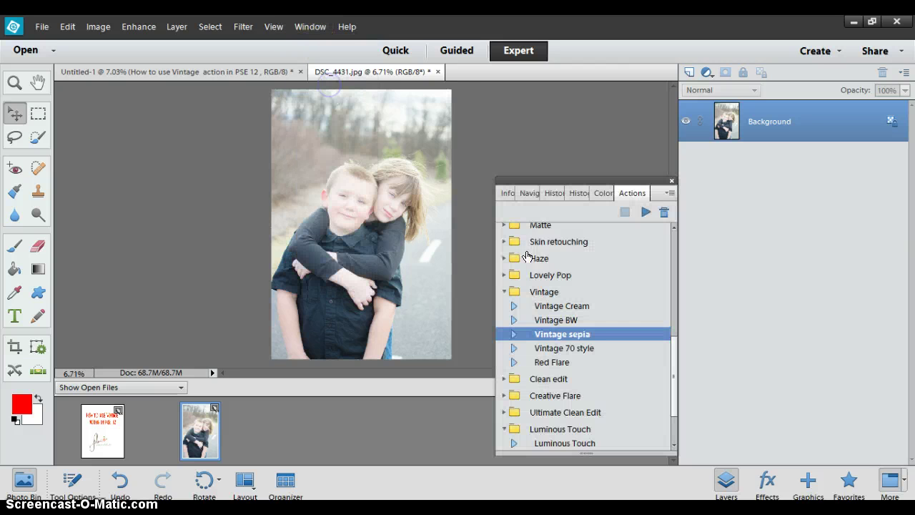
left_click(585, 353)
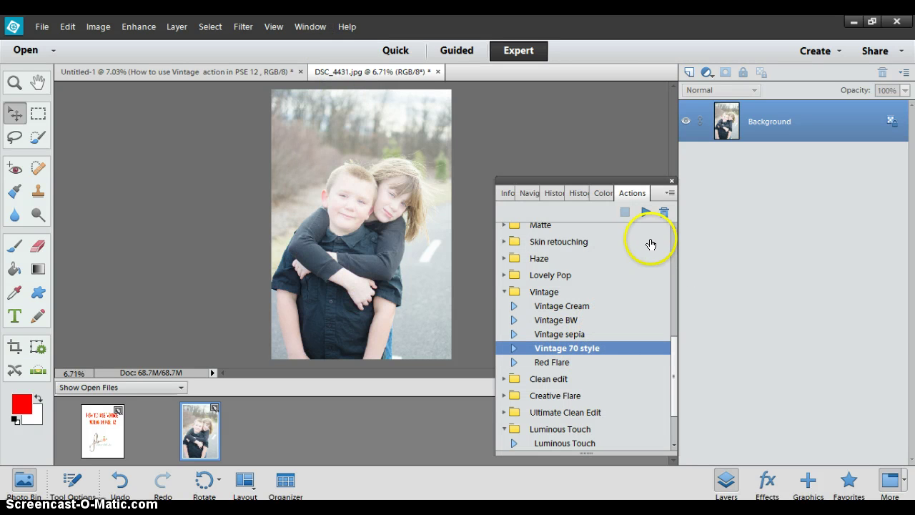
left_click(644, 213)
left_click(418, 213)
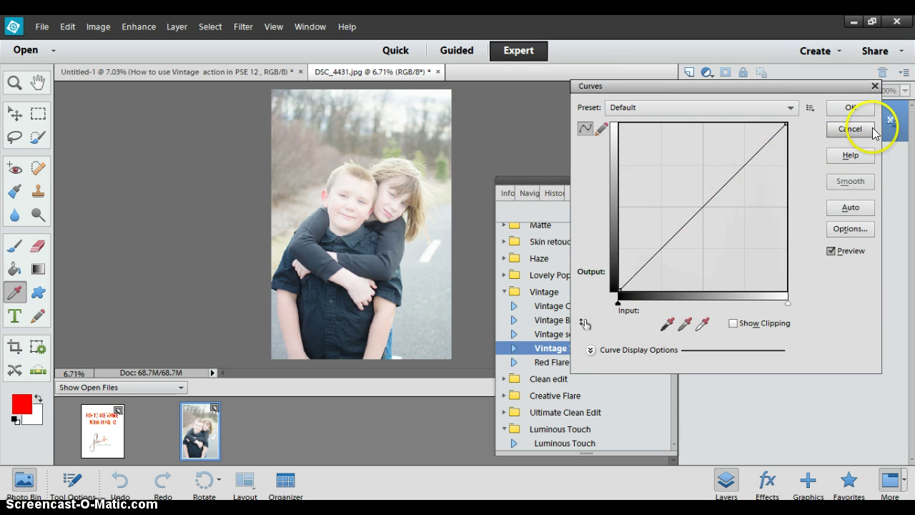
left_click(851, 109)
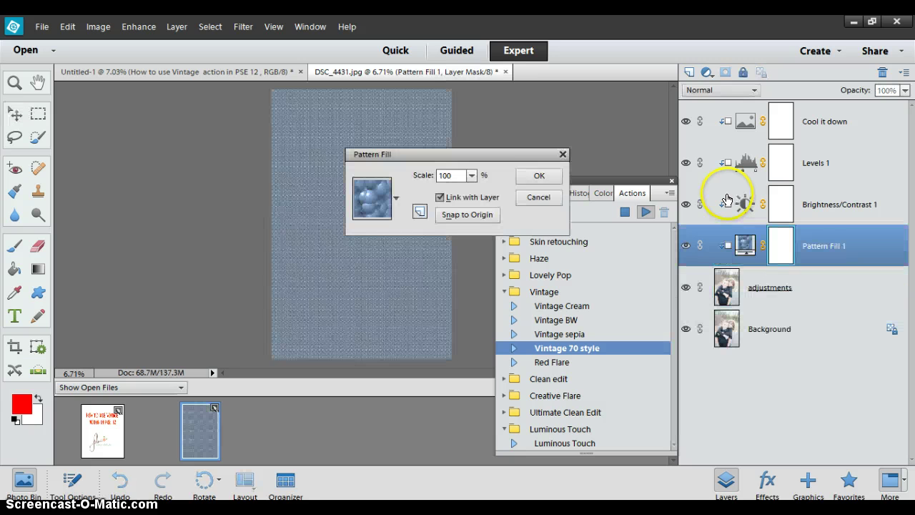
Choose the blue denim pattern from the Default set for the action's pattern fill and accept it at 100% scale
left_click(536, 182)
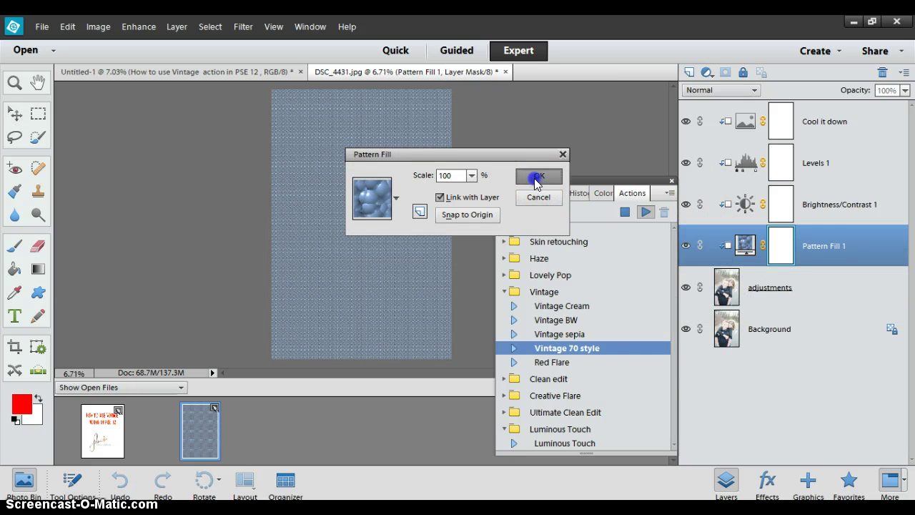
left_click(381, 204)
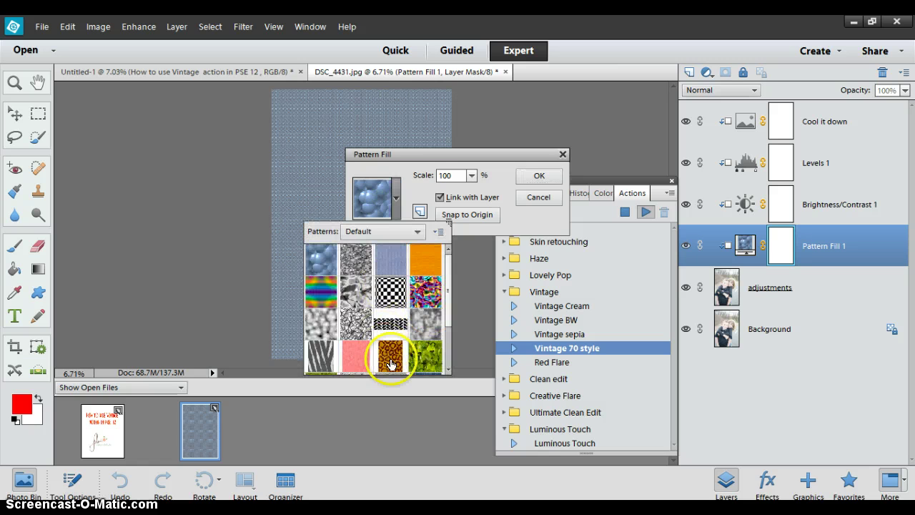
scroll(392, 323, "down", 2)
left_click(426, 319)
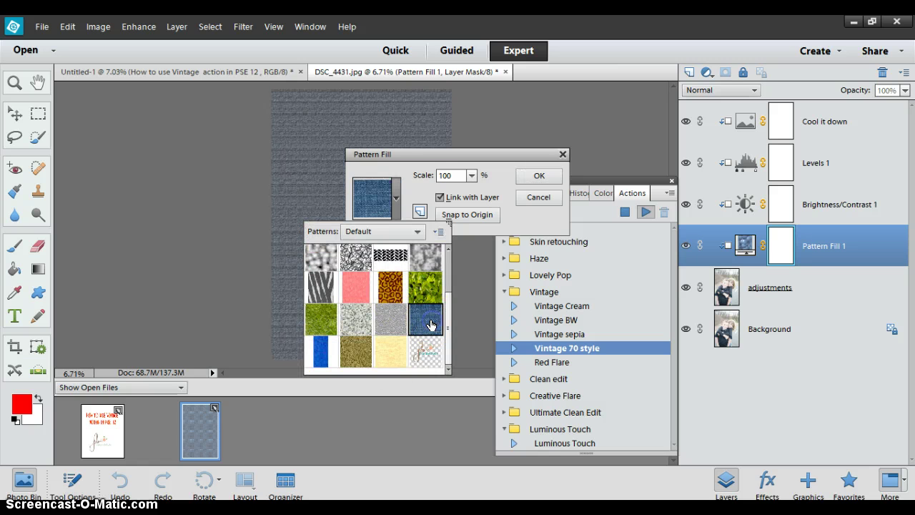
left_click(539, 175)
Examine the fabric texture over the photo up close, close the action list, and return to viewing the whole photo
scroll(353, 205, "up", 3)
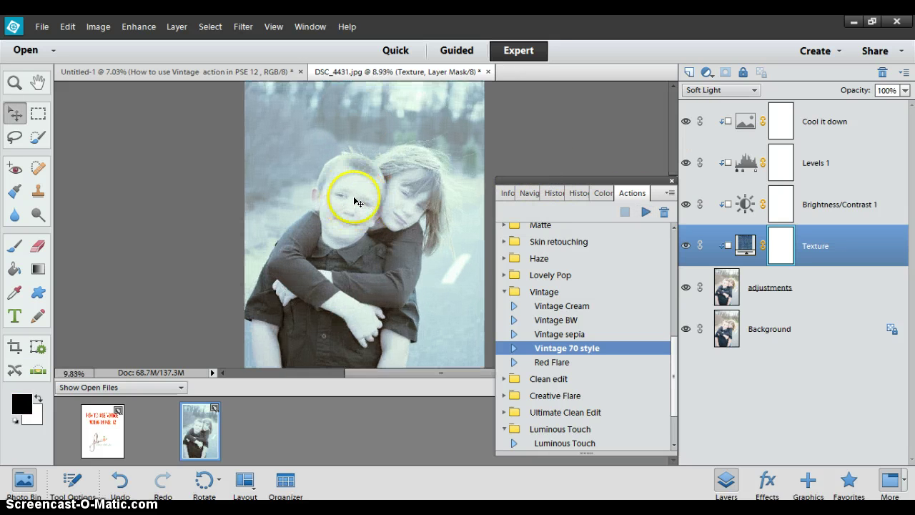
scroll(384, 244, "up", 3)
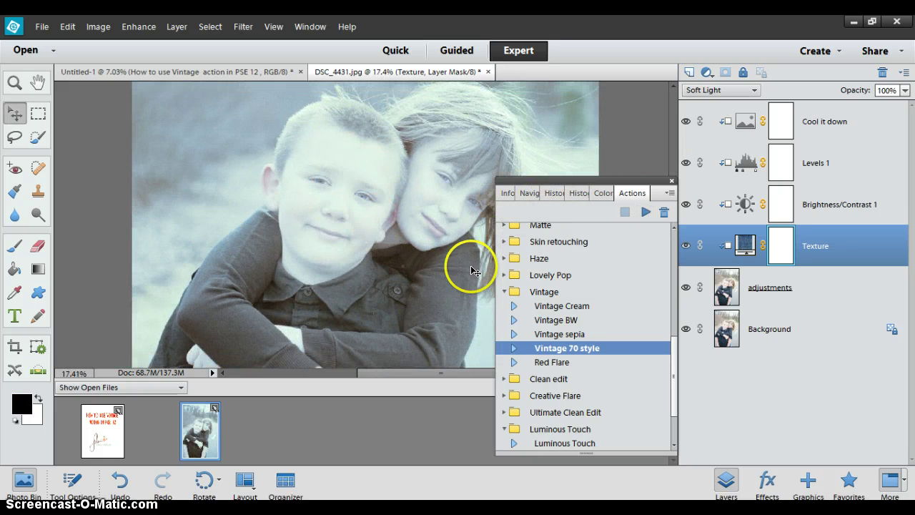
scroll(152, 172, "up", 3)
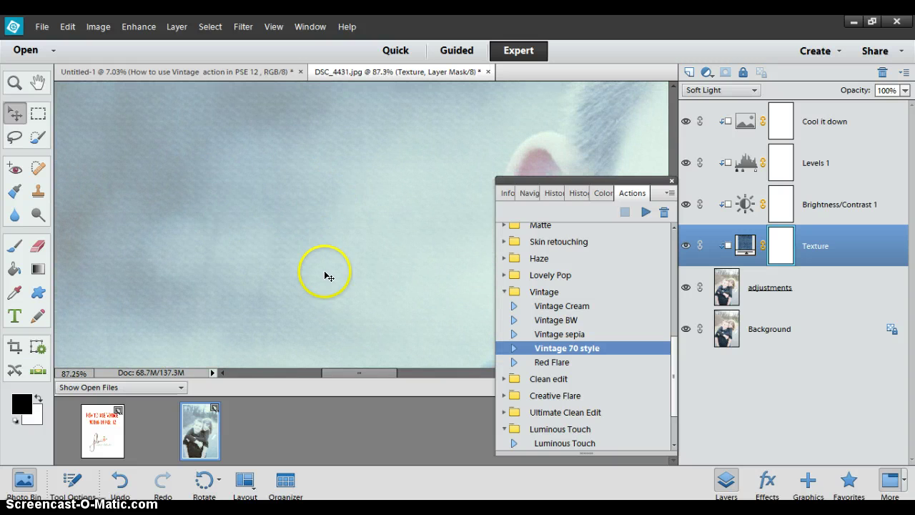
scroll(366, 222, "down", 3)
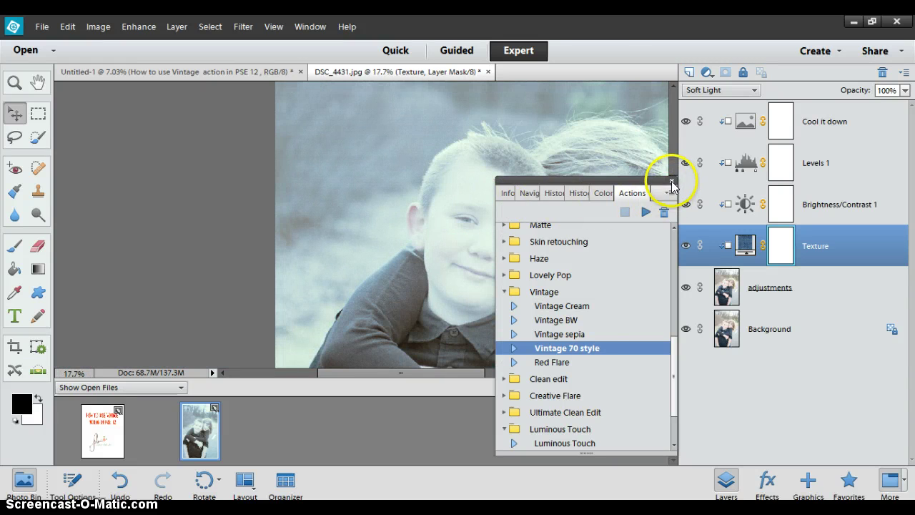
left_click(671, 180)
scroll(564, 210, "down", 2)
scroll(446, 219, "down", 1)
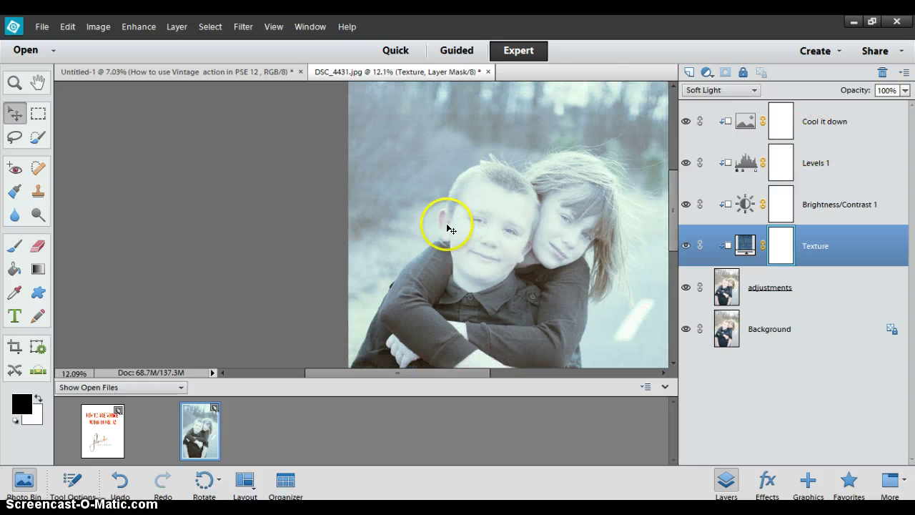
scroll(462, 231, "down", 1)
scroll(462, 231, "down", 1)
scroll(547, 239, "down", 1)
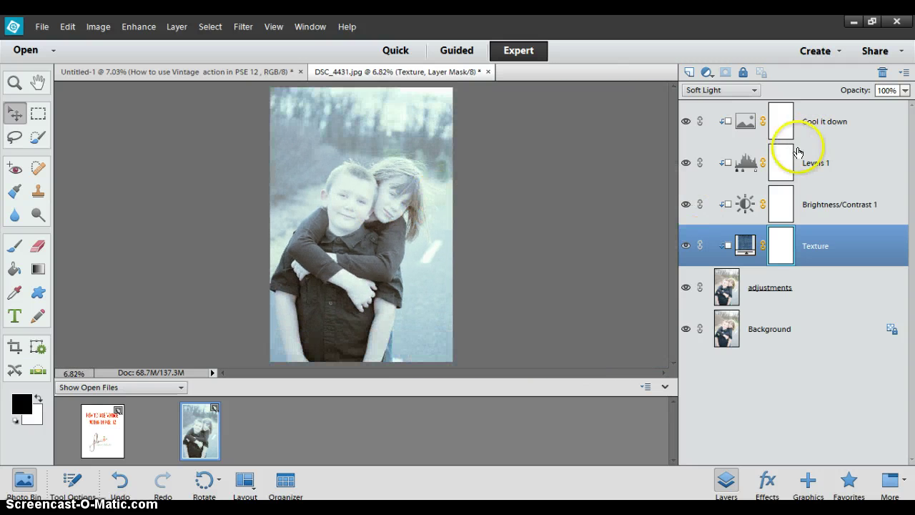
Reduce the opacity of the Cool it down layer to 59%
scroll(427, 207, "up", 1)
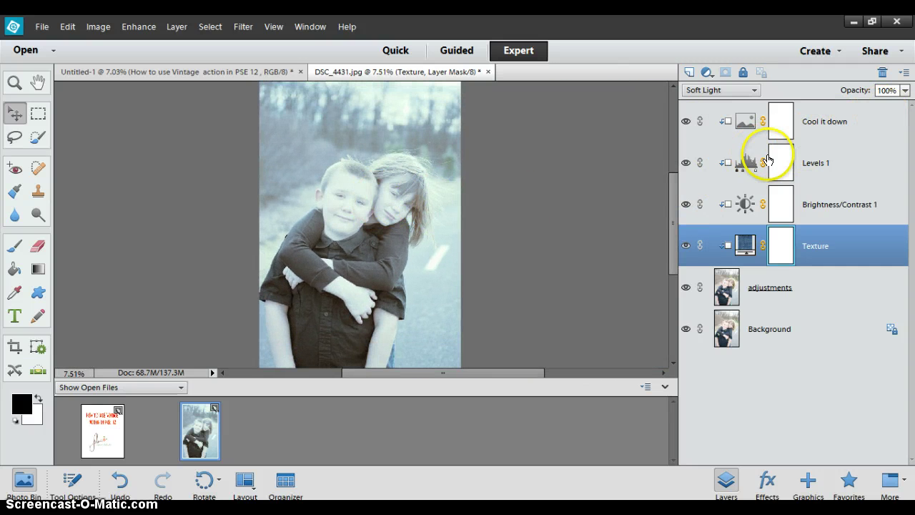
left_click(785, 121)
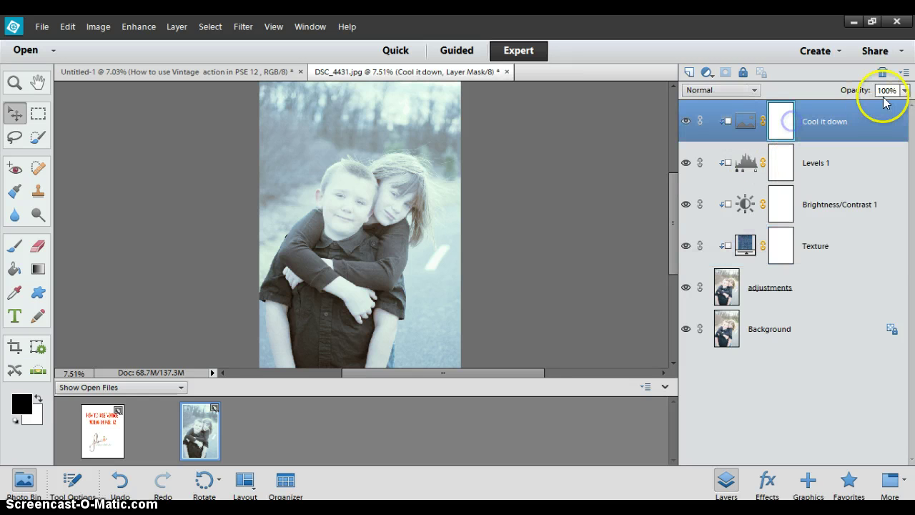
left_click_drag(906, 95, 871, 107)
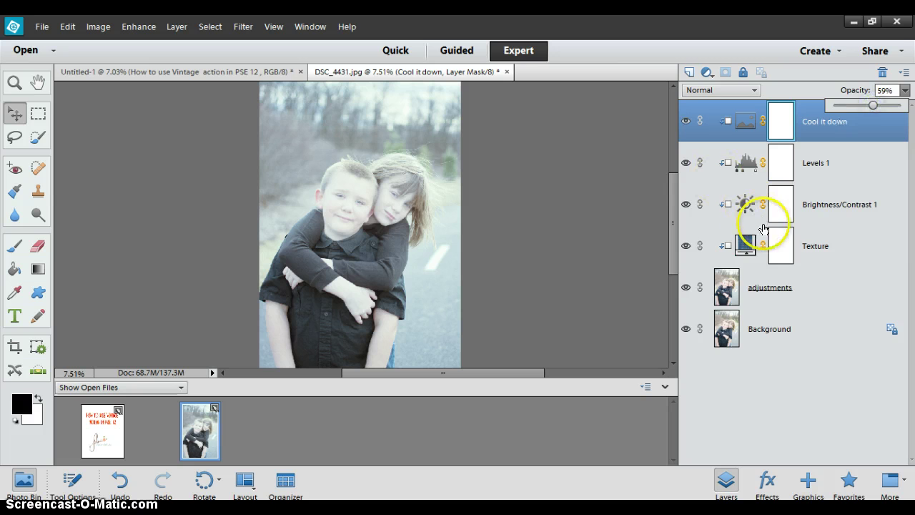
Mask the texture off both children's faces by painting black on the Texture layer mask with a 592 px brush at 100% opacity
left_click(781, 246)
scroll(479, 247, "up", 3)
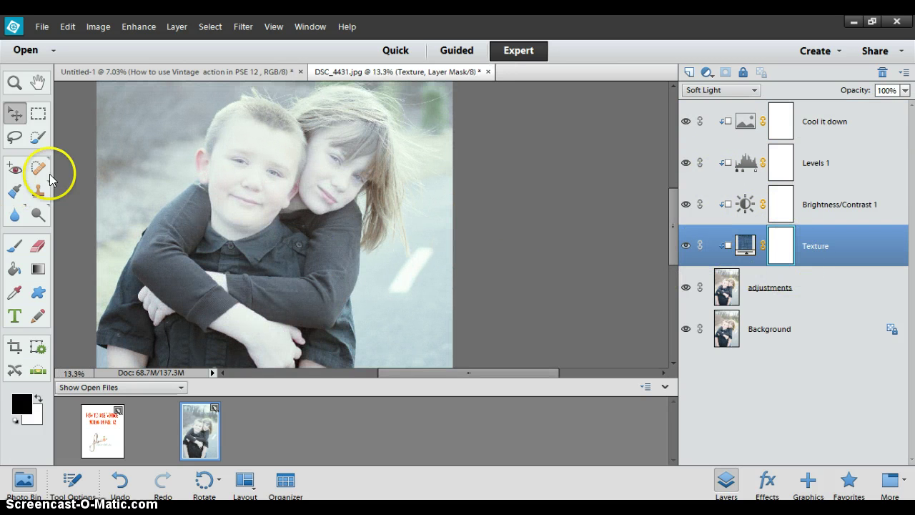
left_click(14, 245)
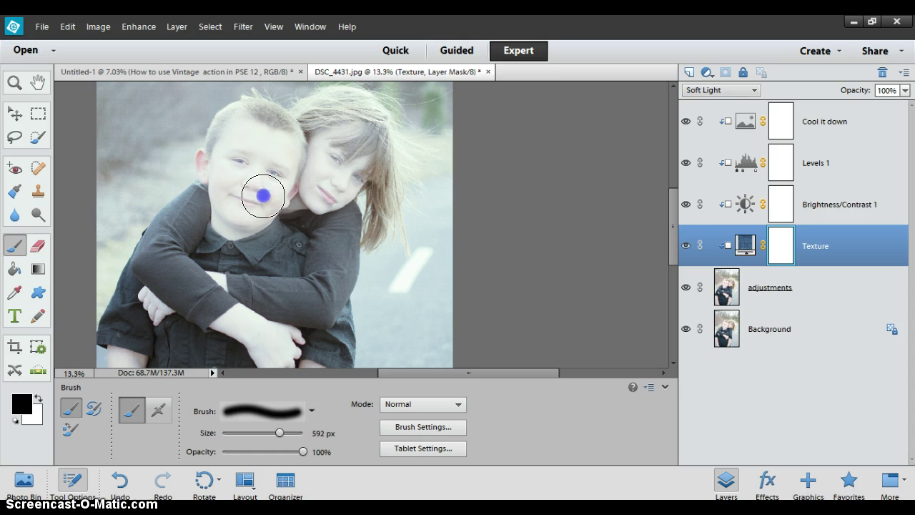
left_click_drag(363, 138, 272, 168)
Darken the photo by setting the midtone input of the Levels 1 adjustment layer to 0.81
key("ctrl+0")
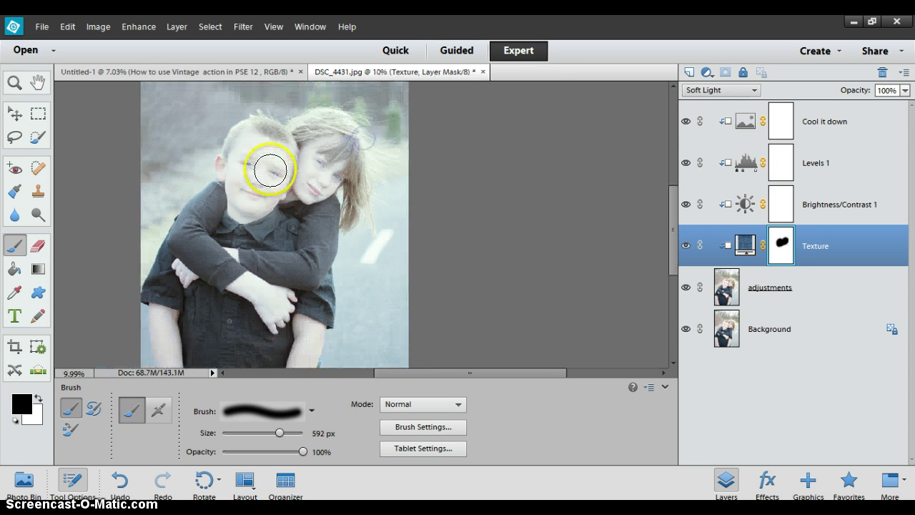
double_click(745, 163)
mouse_move(634, 141)
left_mouse_down()
mouse_move(646, 134)
mouse_move(621, 141)
mouse_move(640, 141)
left_mouse_up()
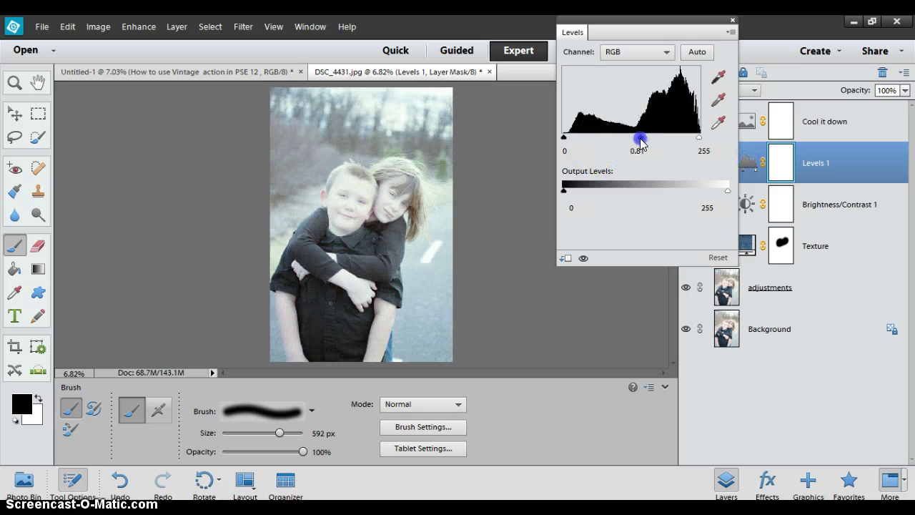
left_click(732, 21)
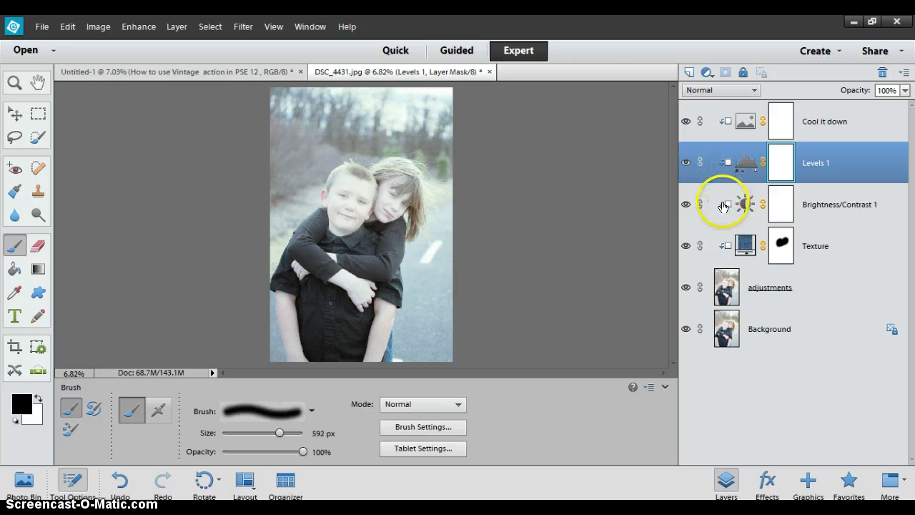